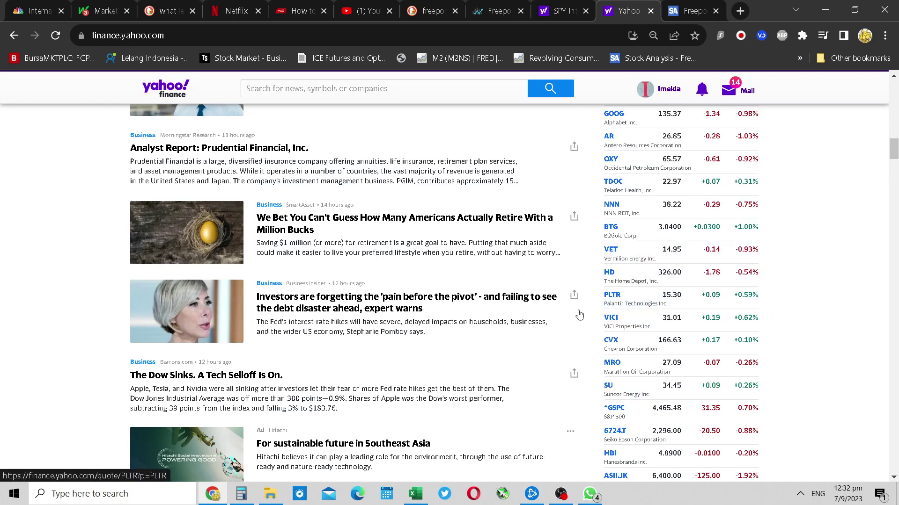
{"action": "left_click", "coordinate": [159, 503]}
{"action": "type", "text": "pltr"}
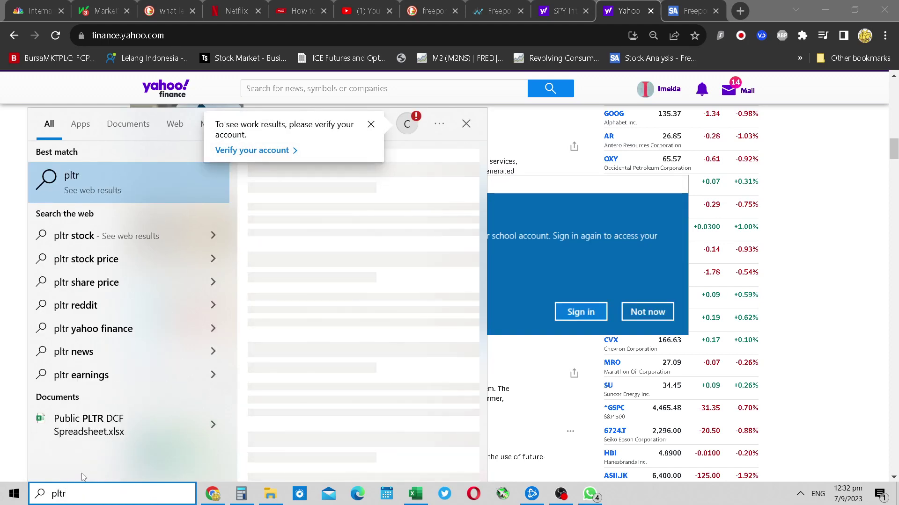
{"action": "key", "text": "Escape"}
{"action": "left_click", "coordinate": [661, 316]}
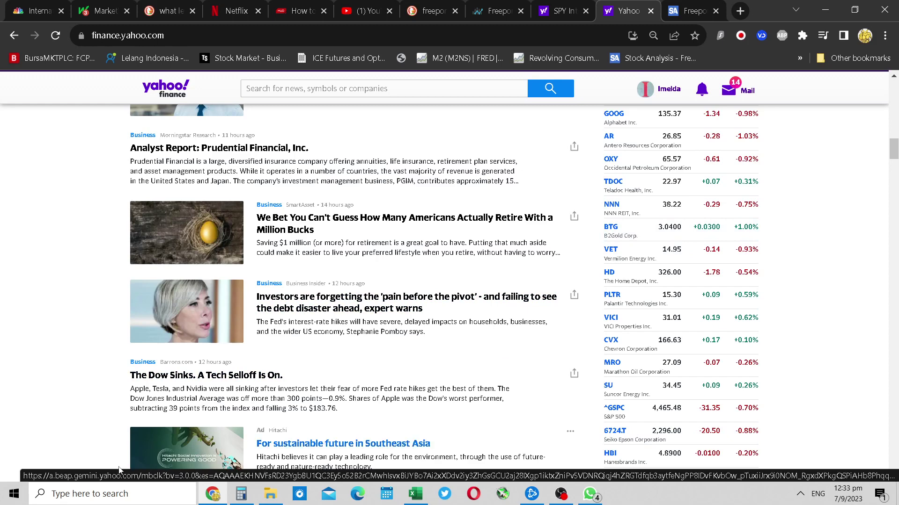
Search the computer for "pltr" and bring up Public PLTR DCF Spreadsheet.xlsx in Excel
{"action": "left_click", "coordinate": [104, 494]}
{"action": "type", "text": "pltr"}
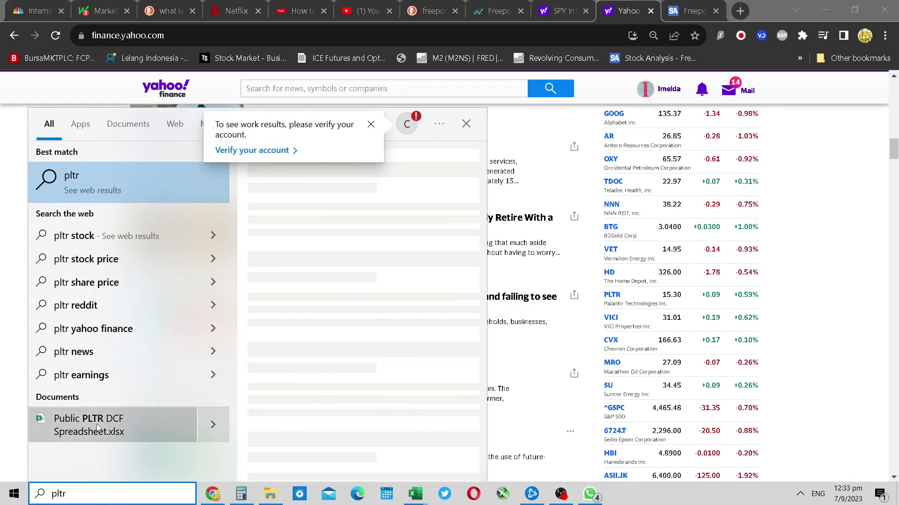
{"action": "right_click", "coordinate": [97, 427]}
{"action": "left_click", "coordinate": [117, 436]}
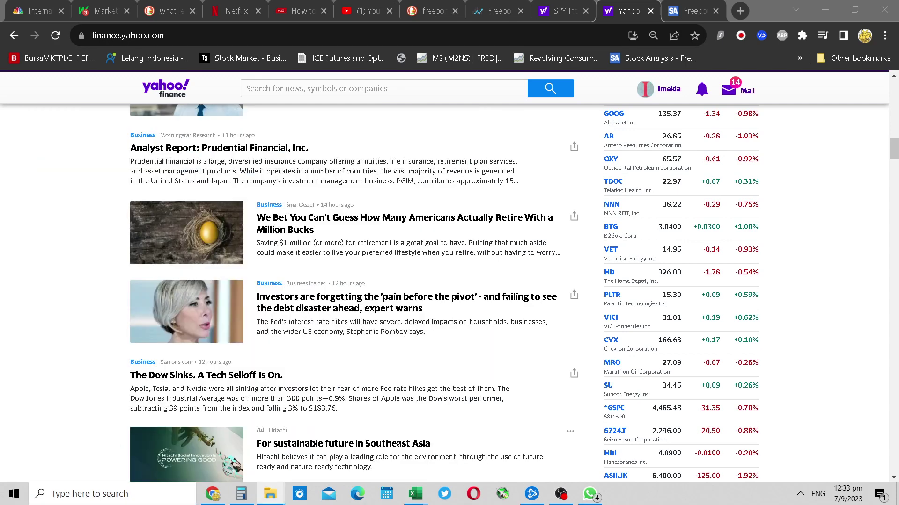
{"action": "key", "text": "alt+Tab"}
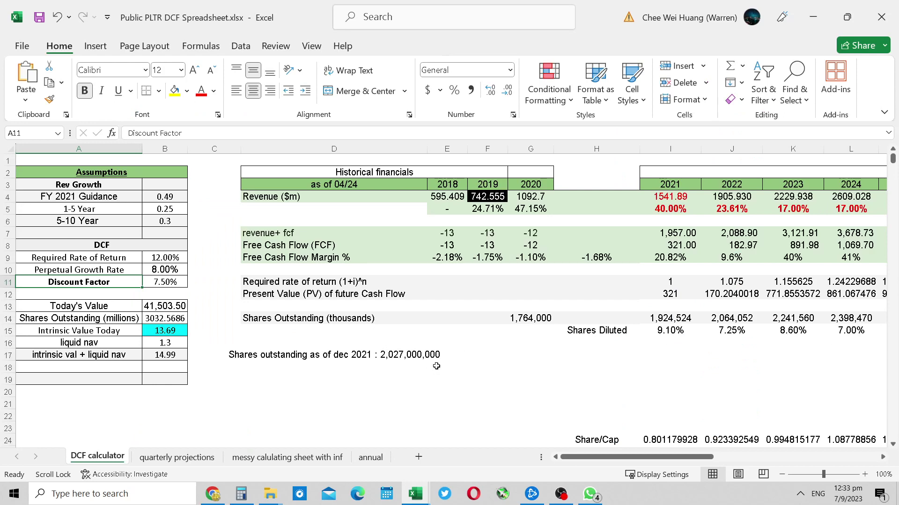
Examine the intrinsic value plus liquid NAV cell and the 2021–2030 forecast rows for revenue growth and free cash flow margin
{"action": "left_click", "coordinate": [213, 405]}
{"action": "left_click", "coordinate": [167, 356]}
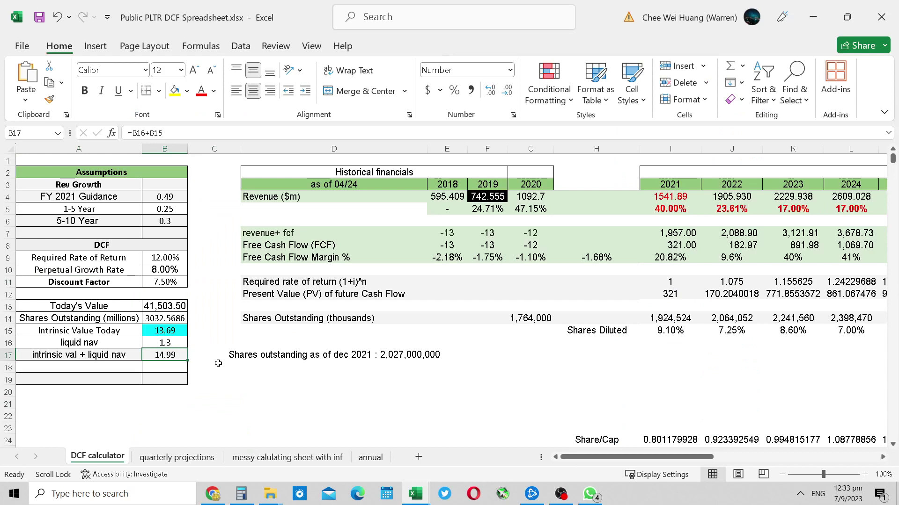
{"action": "key", "text": "Right"}
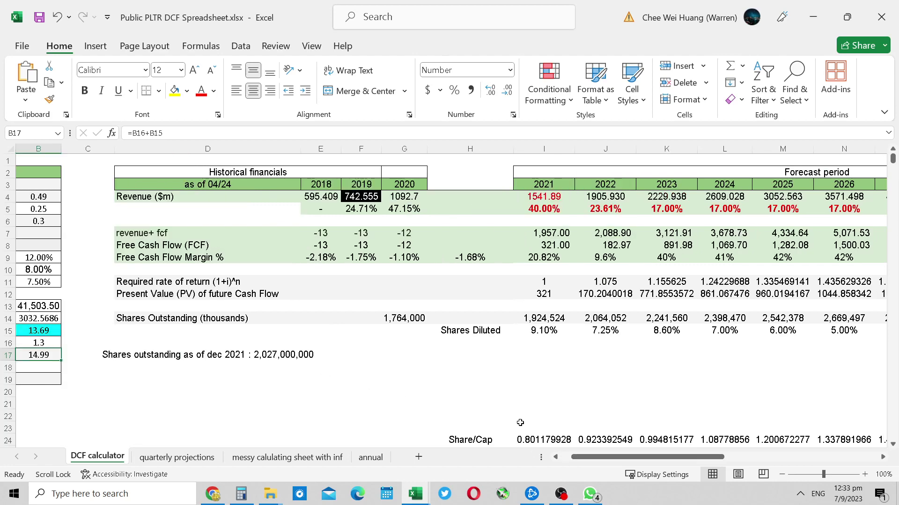
{"action": "left_click", "coordinate": [675, 261]}
{"action": "left_click_drag", "start_coordinate": [668, 460], "coordinate": [701, 466]}
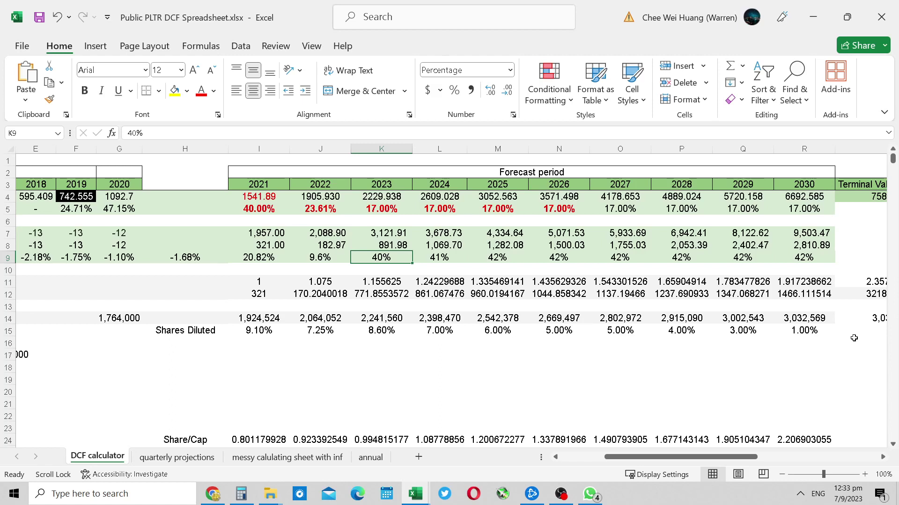
{"action": "mouse_move", "coordinate": [679, 457]}
{"action": "left_mouse_down"}
{"action": "mouse_move", "coordinate": [648, 464]}
{"action": "mouse_move", "coordinate": [666, 467]}
{"action": "left_mouse_up"}
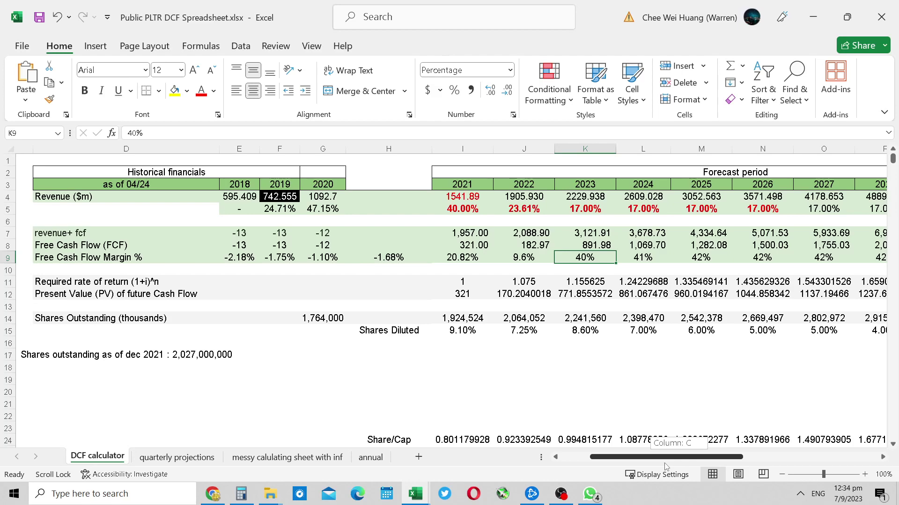
{"action": "left_click_drag", "start_coordinate": [667, 466], "coordinate": [682, 464]}
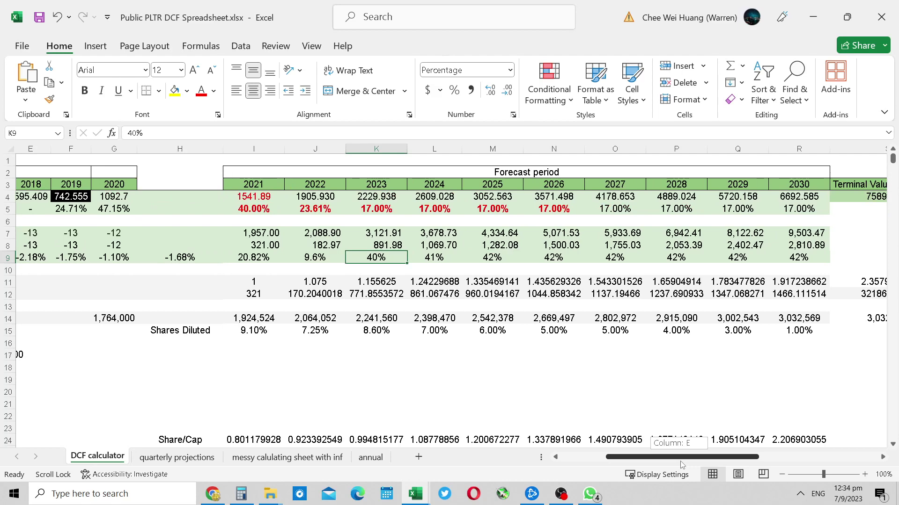
{"action": "left_click_drag", "start_coordinate": [682, 465], "coordinate": [670, 465]}
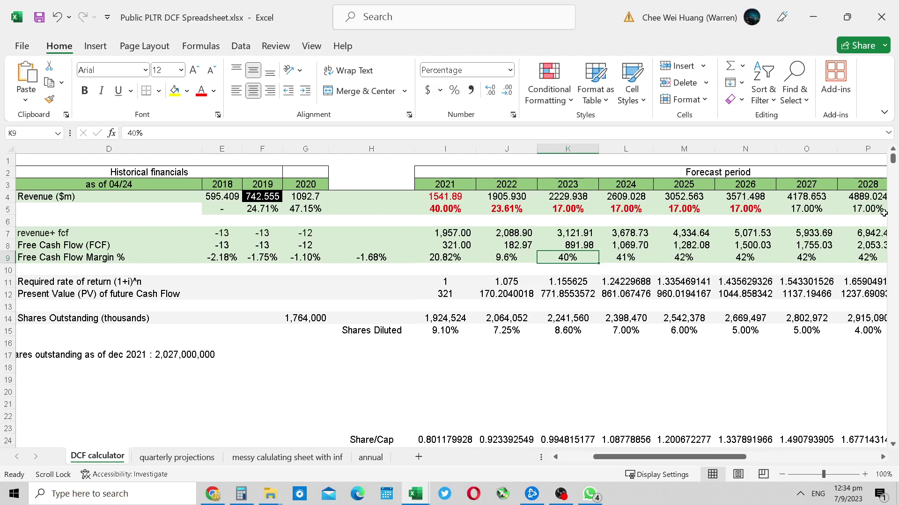
{"action": "mouse_move", "coordinate": [690, 458]}
{"action": "left_mouse_down"}
{"action": "mouse_move", "coordinate": [711, 459]}
{"action": "mouse_move", "coordinate": [673, 458]}
{"action": "mouse_move", "coordinate": [696, 456]}
{"action": "left_mouse_up"}
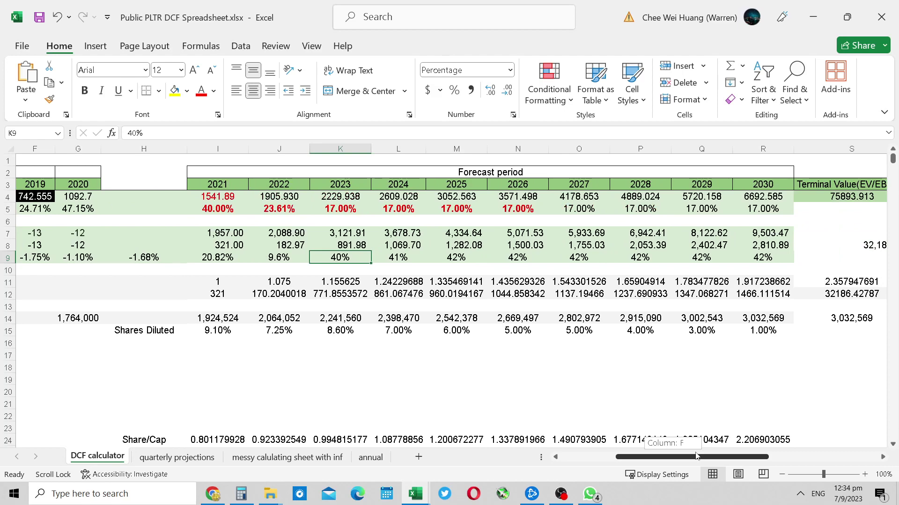
{"action": "left_click_drag", "start_coordinate": [696, 456], "coordinate": [648, 452]}
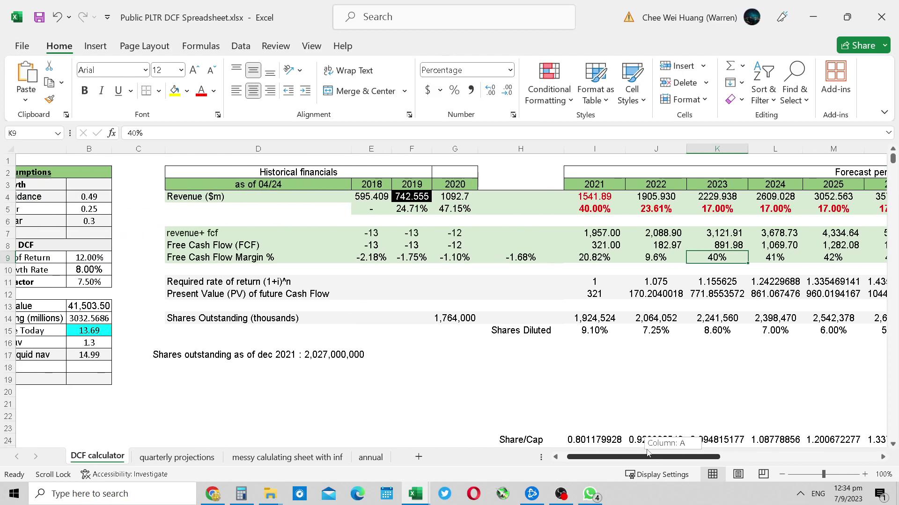
{"action": "left_click_drag", "start_coordinate": [648, 452], "coordinate": [611, 457]}
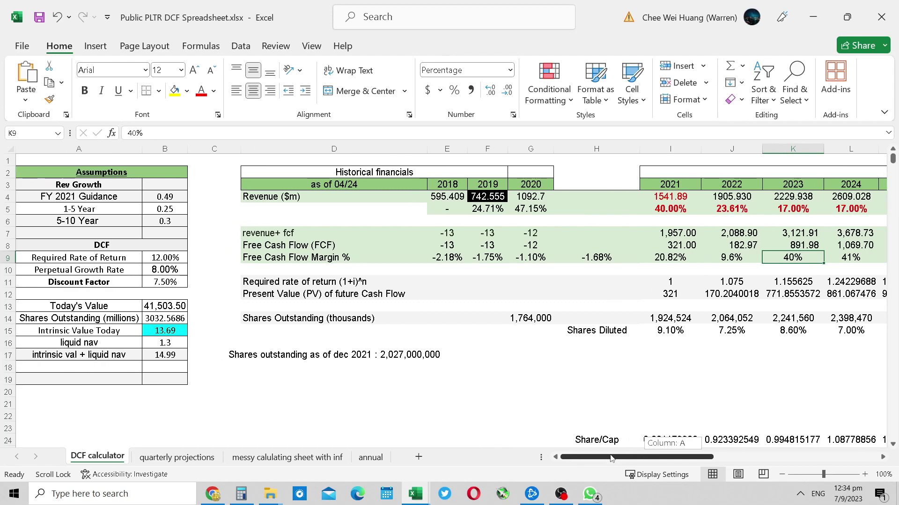
{"action": "left_click_drag", "start_coordinate": [611, 457], "coordinate": [609, 455]}
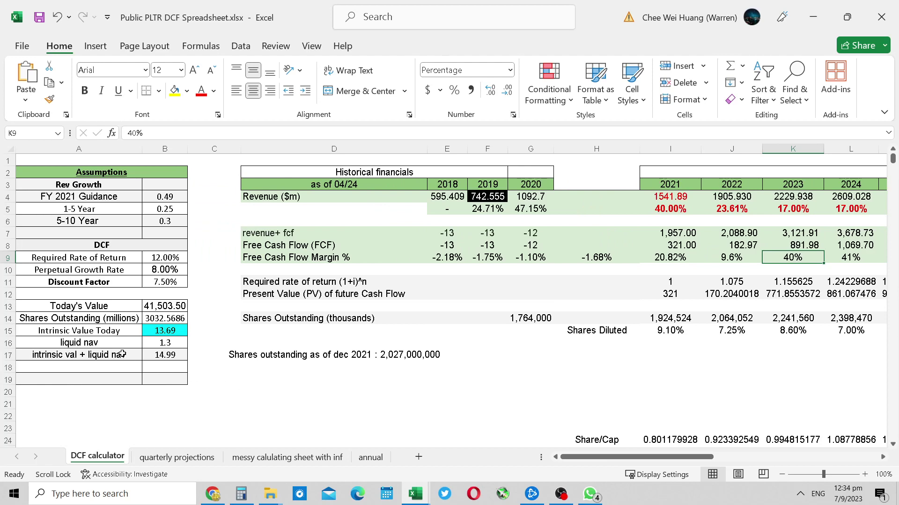
Set the Perpetual Growth Rate in the DCF assumptions to 4%
{"action": "left_click", "coordinate": [174, 359]}
{"action": "left_click", "coordinate": [405, 414]}
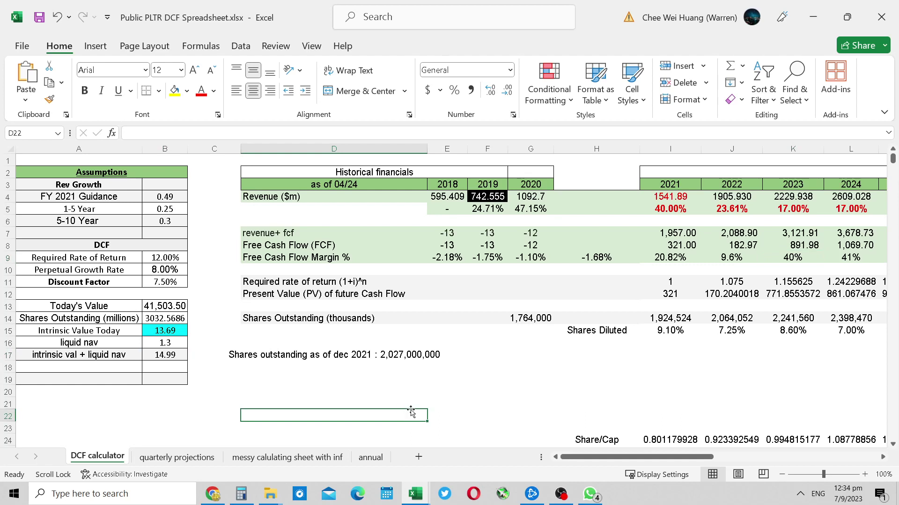
{"action": "left_click", "coordinate": [179, 282]}
{"action": "left_click", "coordinate": [201, 296]}
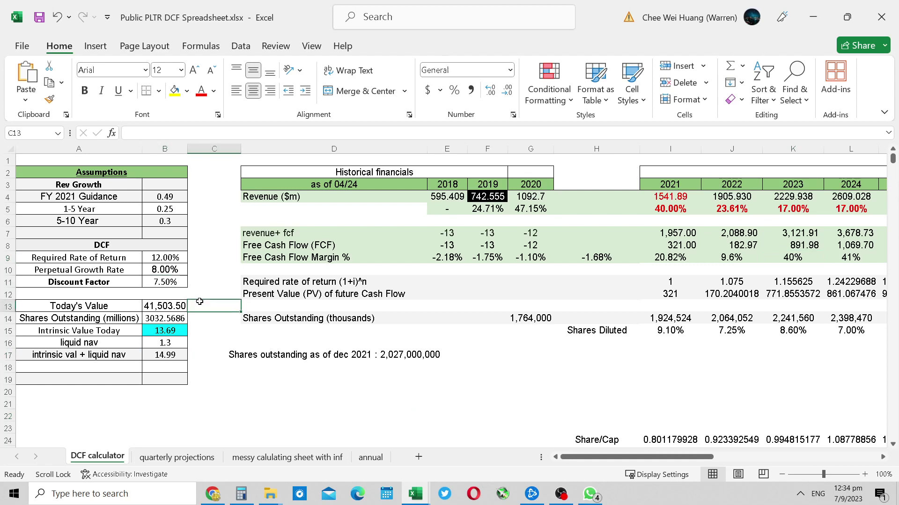
{"action": "left_click", "coordinate": [179, 292]}
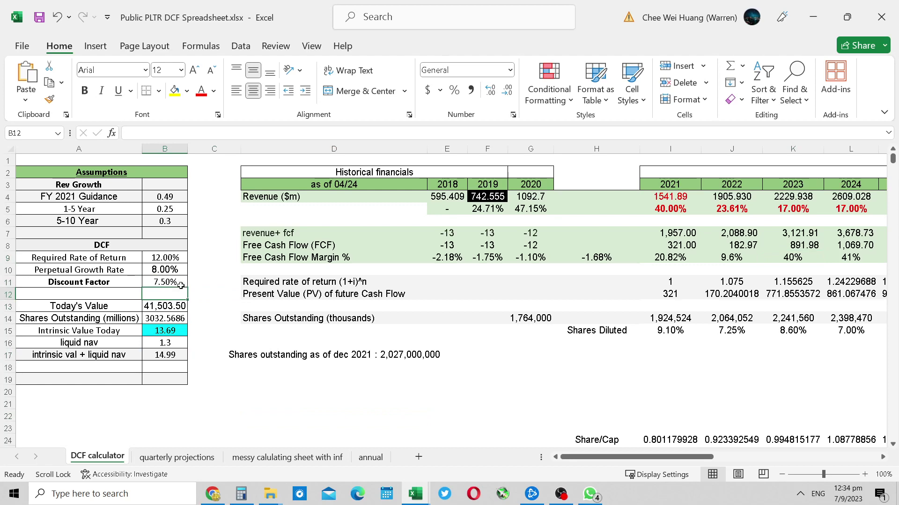
{"action": "left_click", "coordinate": [178, 272]}
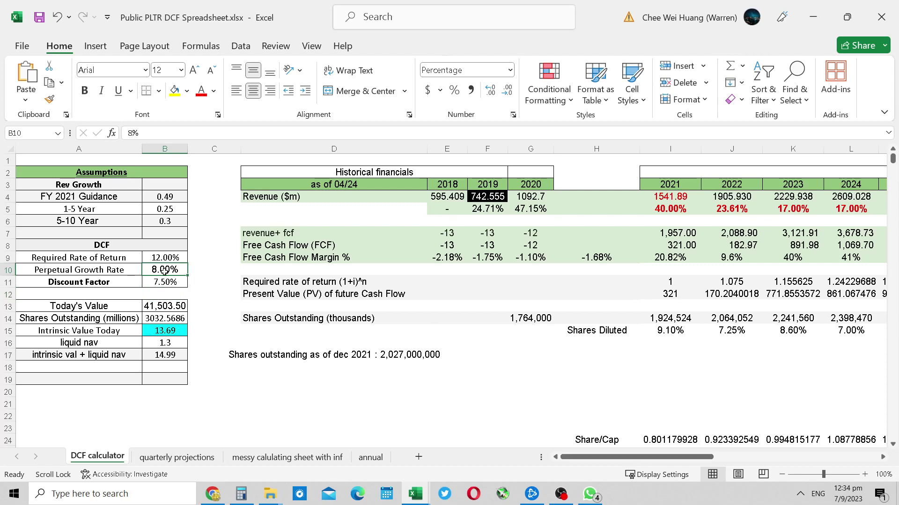
{"action": "type", "text": "4"}
{"action": "key", "text": "Return"}
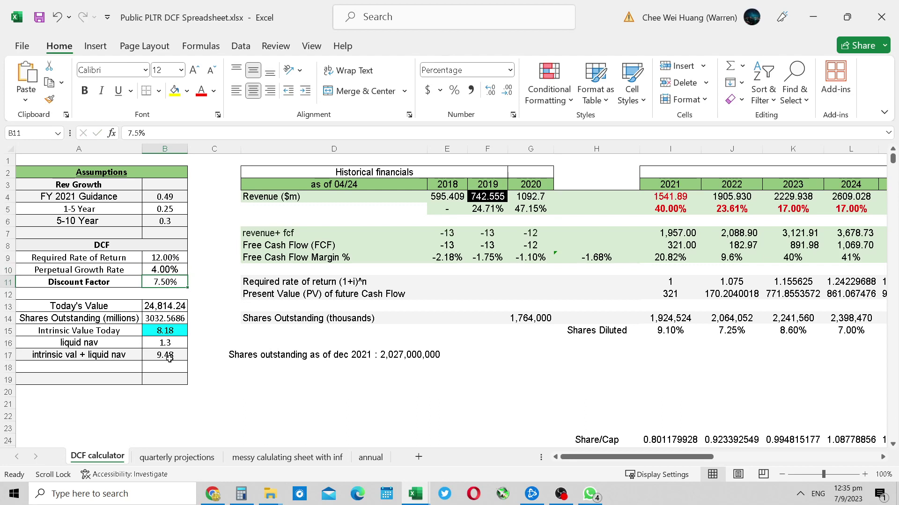
Set the Perpetual Growth Rate in cell B10 back to 8%
{"action": "left_click", "coordinate": [171, 270]}
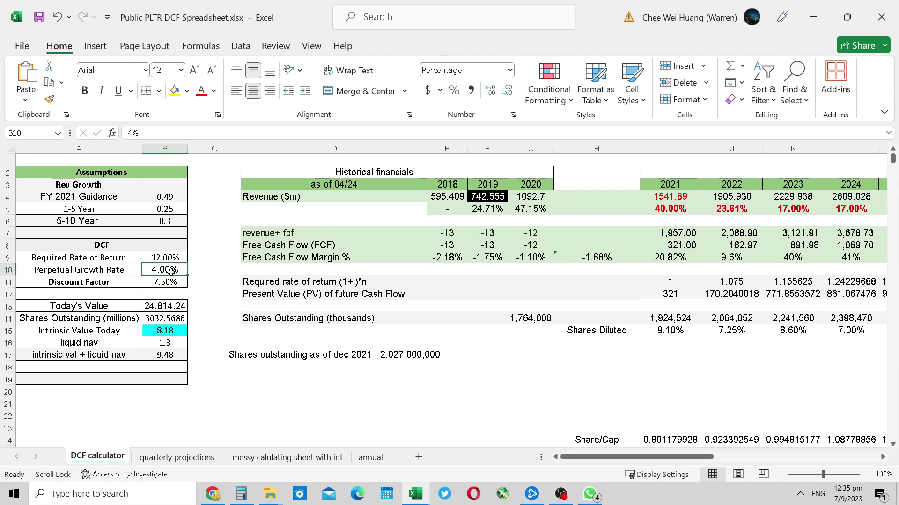
{"action": "left_click_drag", "start_coordinate": [639, 460], "coordinate": [587, 483]}
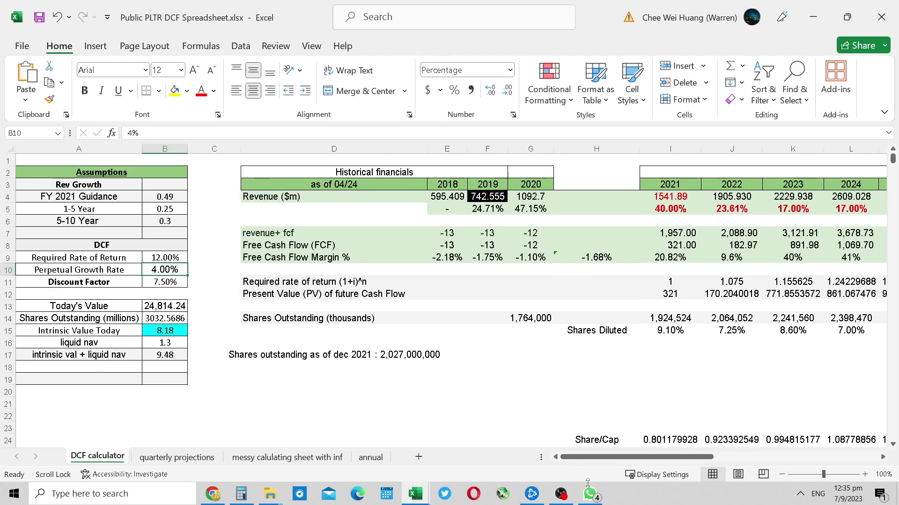
{"action": "left_click", "coordinate": [166, 282]}
{"action": "left_click", "coordinate": [166, 270]}
{"action": "type", "text": "8"}
{"action": "key", "text": "Return"}
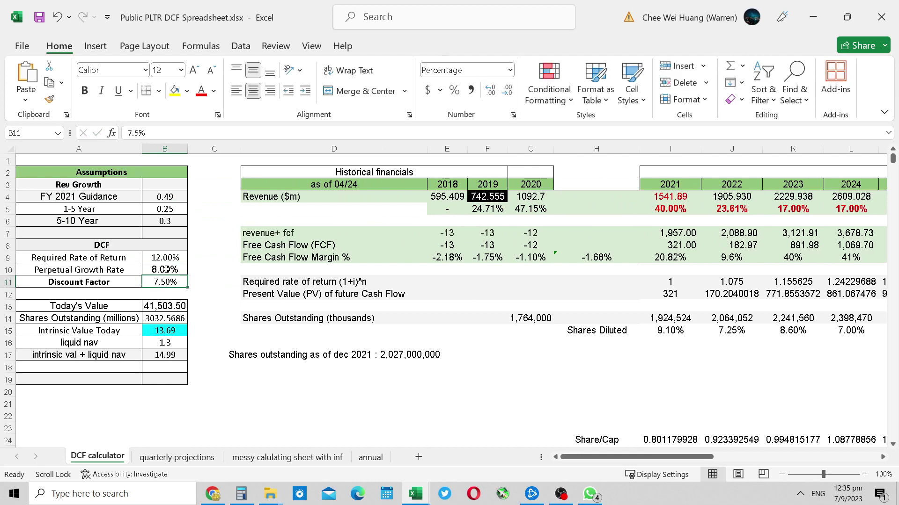
{"action": "left_click", "coordinate": [215, 319]}
{"action": "left_click", "coordinate": [218, 292]}
{"action": "left_click", "coordinate": [176, 296]}
{"action": "left_click", "coordinate": [127, 296]}
{"action": "left_click", "coordinate": [157, 297]}
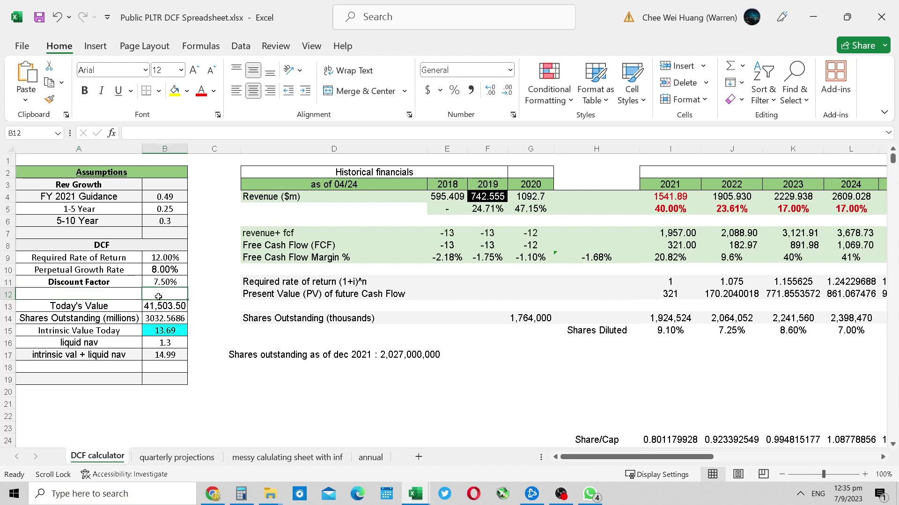
{"action": "left_click", "coordinate": [194, 292]}
{"action": "left_click", "coordinate": [199, 281]}
{"action": "left_click", "coordinate": [203, 269]}
{"action": "left_click", "coordinate": [204, 245]}
{"action": "left_click", "coordinate": [200, 206]}
{"action": "left_click", "coordinate": [207, 167]}
{"action": "key", "text": "Up"}
{"action": "left_click", "coordinate": [218, 173]}
{"action": "left_click", "coordinate": [216, 197]}
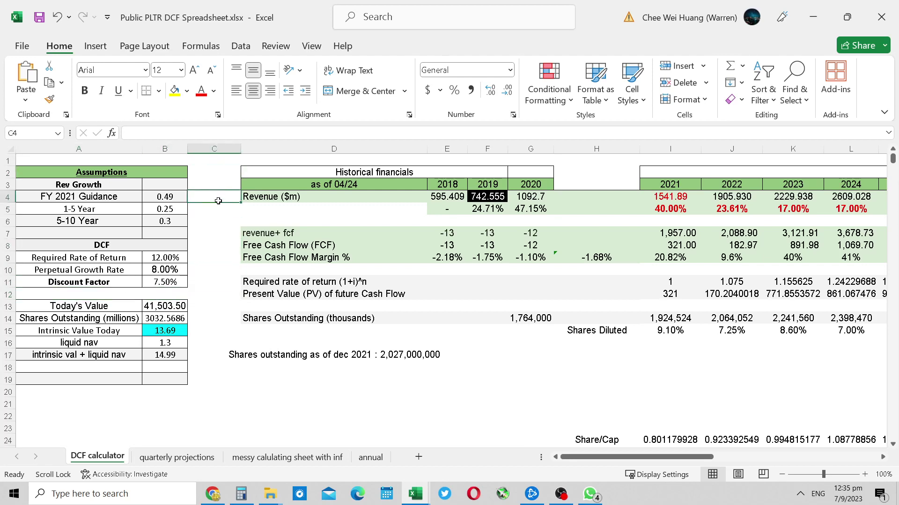
{"action": "left_click", "coordinate": [215, 221]}
{"action": "left_click", "coordinate": [215, 229]}
{"action": "left_click", "coordinate": [210, 247]}
{"action": "left_click", "coordinate": [209, 270]}
{"action": "left_click", "coordinate": [210, 282]}
{"action": "left_click", "coordinate": [213, 294]}
{"action": "left_click", "coordinate": [213, 306]}
{"action": "left_click", "coordinate": [214, 318]}
{"action": "left_click", "coordinate": [214, 331]}
{"action": "left_click", "coordinate": [215, 343]}
{"action": "left_click", "coordinate": [216, 354]}
{"action": "left_click", "coordinate": [217, 369]}
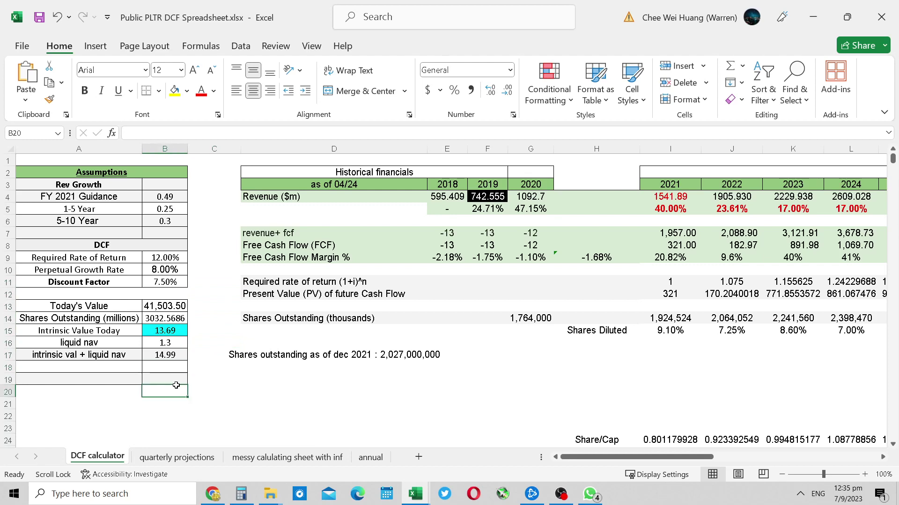
{"action": "left_click", "coordinate": [204, 377]}
{"action": "left_click", "coordinate": [206, 369]}
{"action": "left_click", "coordinate": [204, 352]}
{"action": "left_click", "coordinate": [201, 302]}
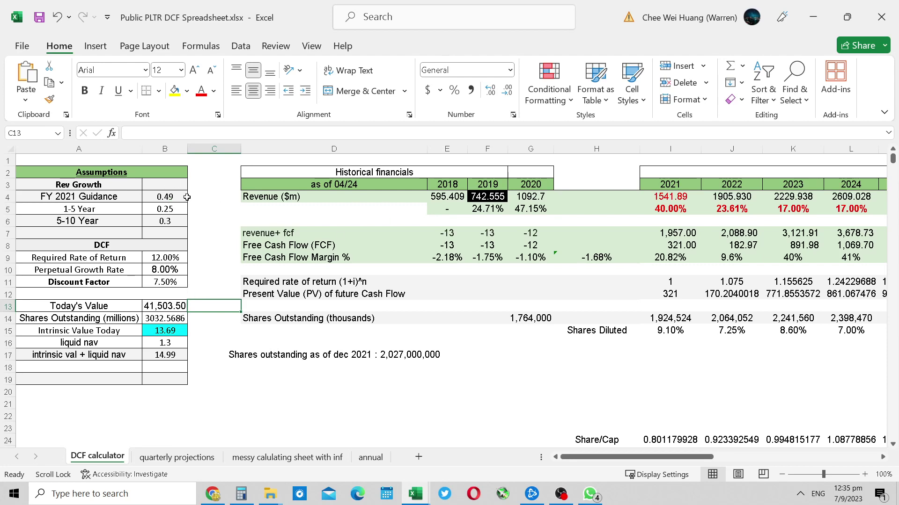
Examine the Free Cash Flow Margin % assumptions for each forecast year from 2023 to 2030
{"action": "left_click_drag", "start_coordinate": [653, 458], "coordinate": [707, 461]}
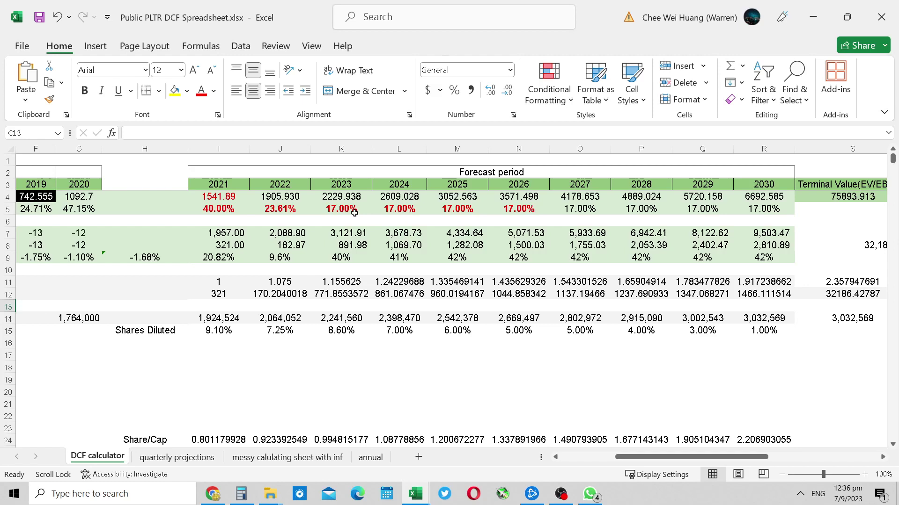
{"action": "left_click", "coordinate": [354, 263]}
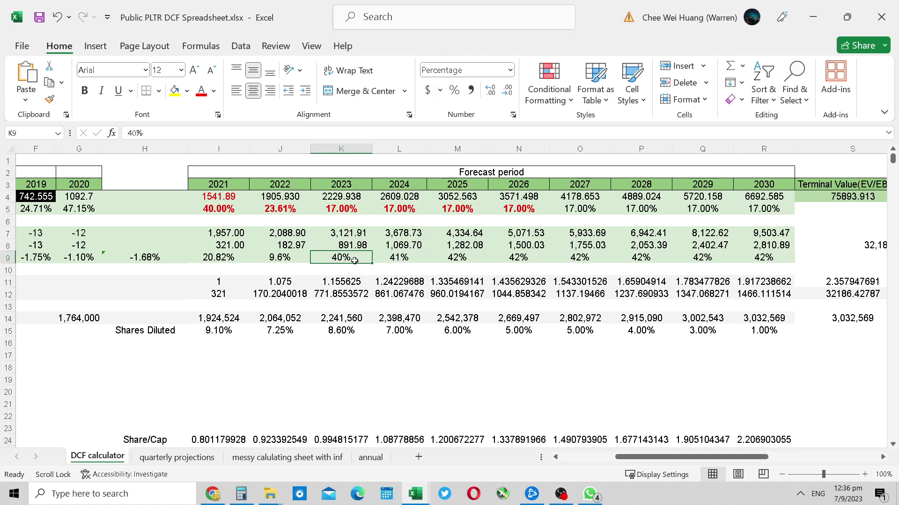
{"action": "left_click", "coordinate": [390, 255]}
{"action": "left_click", "coordinate": [480, 259]}
{"action": "left_click", "coordinate": [525, 267]}
{"action": "left_click", "coordinate": [598, 260]}
{"action": "left_click", "coordinate": [635, 261]}
{"action": "left_click", "coordinate": [690, 260]}
{"action": "left_click", "coordinate": [762, 258]}
{"action": "left_click", "coordinate": [766, 274]}
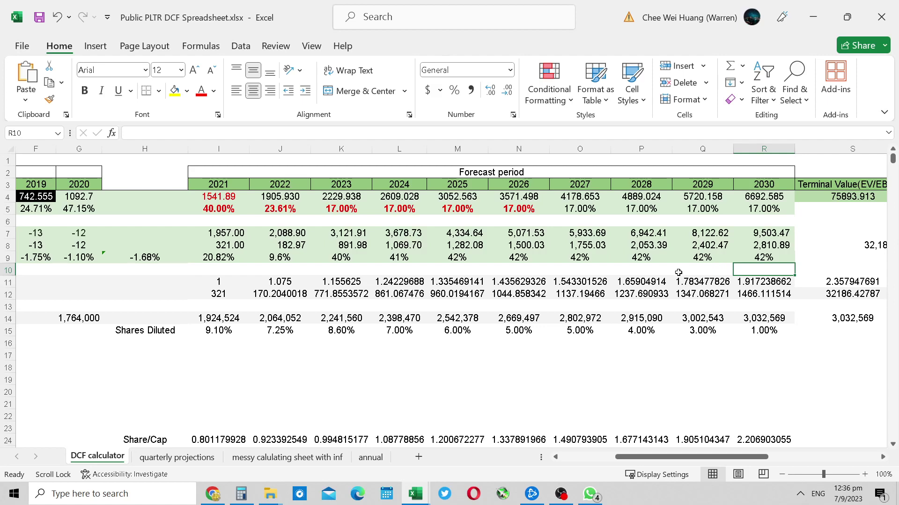
{"action": "left_click", "coordinate": [345, 266]}
{"action": "left_click", "coordinate": [344, 257]}
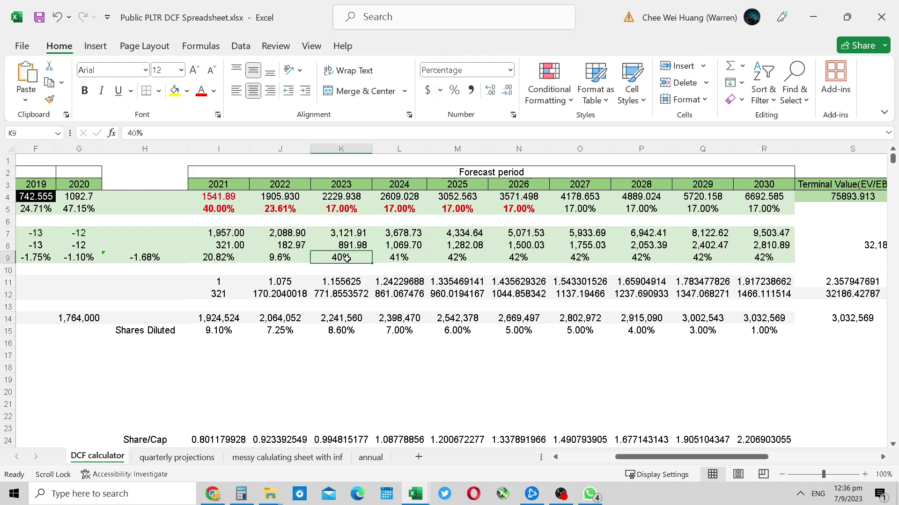
Set the Perpetual Growth Rate in the DCF assumptions to 5%
{"action": "mouse_move", "coordinate": [683, 462]}
{"action": "left_mouse_down"}
{"action": "mouse_move", "coordinate": [640, 461]}
{"action": "mouse_move", "coordinate": [667, 460]}
{"action": "left_mouse_up"}
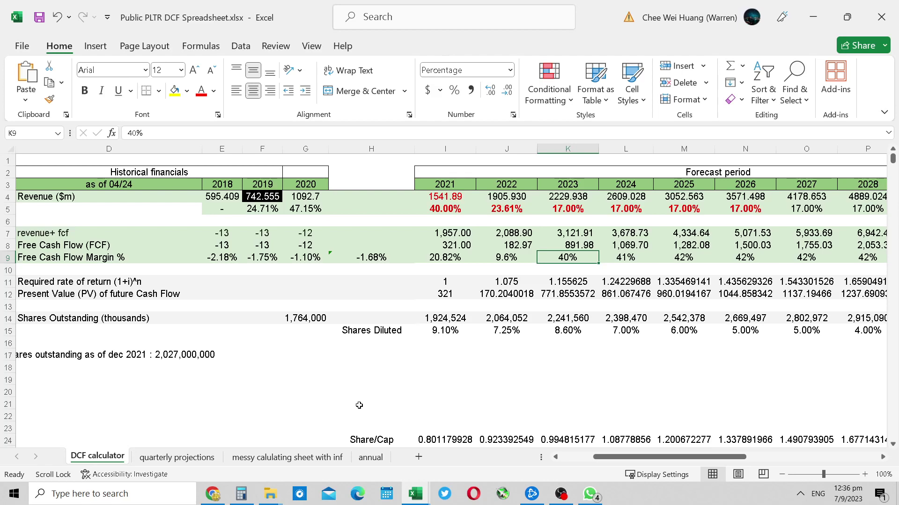
{"action": "left_click_drag", "start_coordinate": [696, 456], "coordinate": [617, 470]}
{"action": "left_click", "coordinate": [172, 271]}
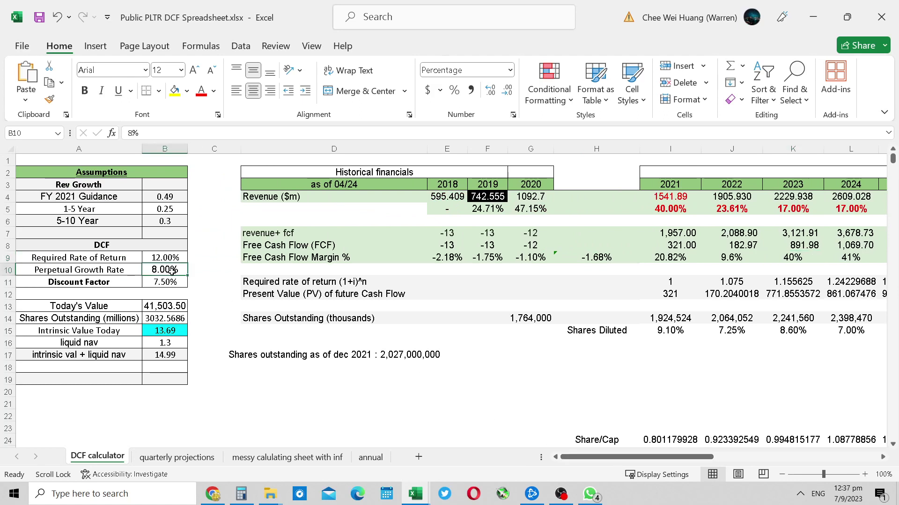
{"action": "type", "text": "5"}
{"action": "key", "text": "Return"}
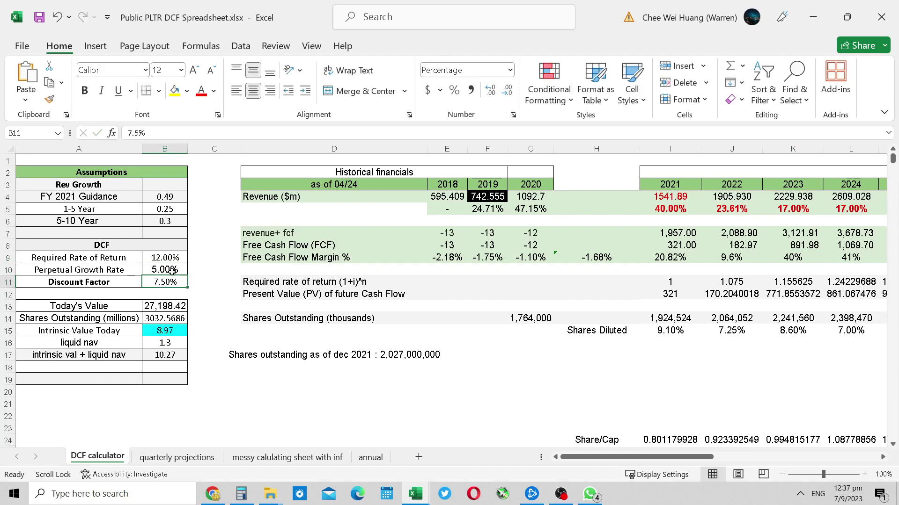
{"action": "scroll", "coordinate": [172, 271], "scroll_direction": "down", "scroll_amount": 1}
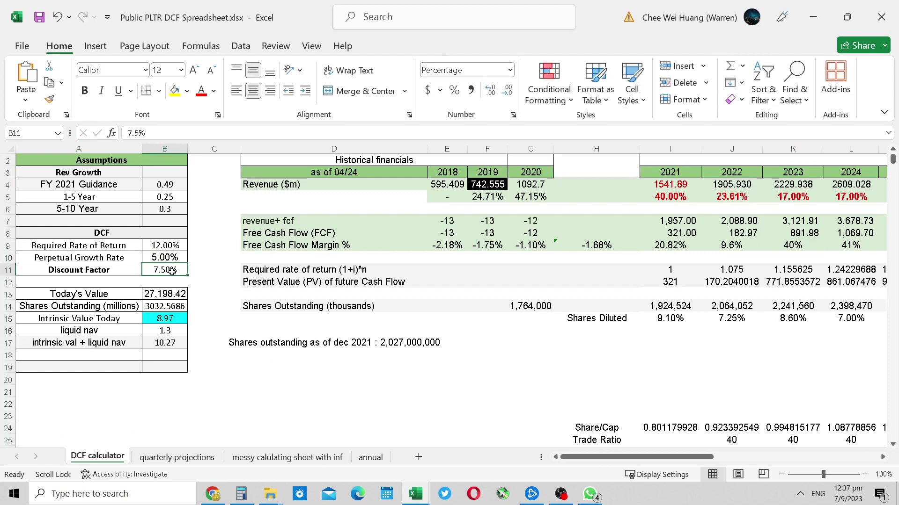
{"action": "left_click", "coordinate": [200, 344]}
{"action": "left_click", "coordinate": [201, 357]}
{"action": "left_click", "coordinate": [180, 369]}
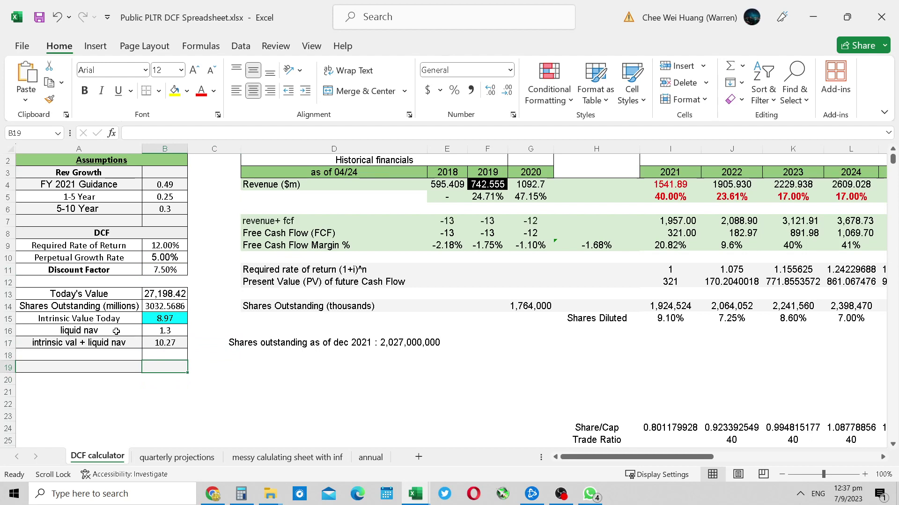
{"action": "left_click", "coordinate": [116, 331]}
{"action": "left_click", "coordinate": [128, 363]}
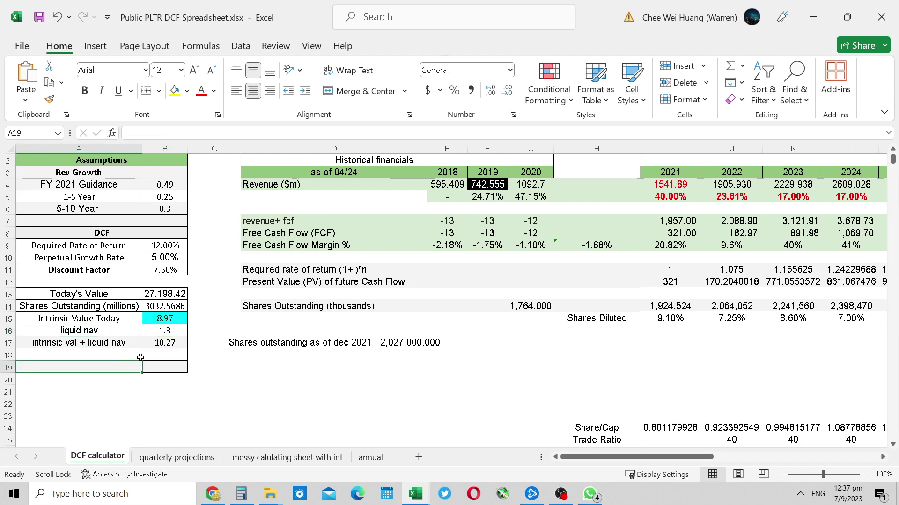
{"action": "left_click", "coordinate": [162, 370]}
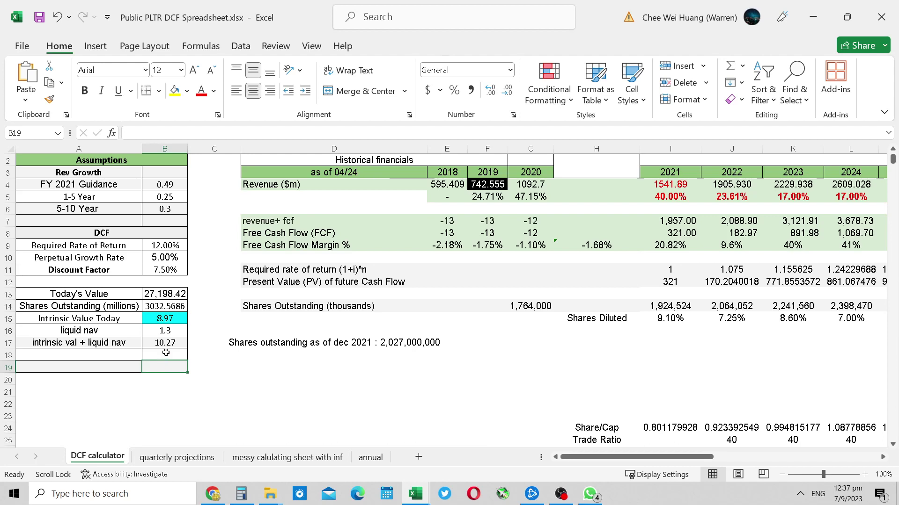
{"action": "left_click", "coordinate": [166, 259]}
{"action": "left_click", "coordinate": [214, 281]}
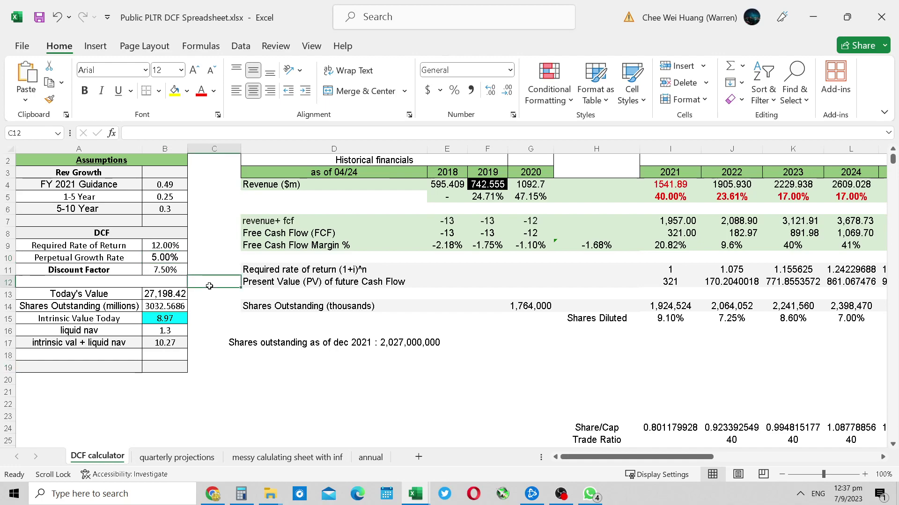
Review the forecast columns from 2021 to 2030 and the terminal value, and return to the DCF assumptions
{"action": "left_click_drag", "start_coordinate": [610, 458], "coordinate": [684, 470]}
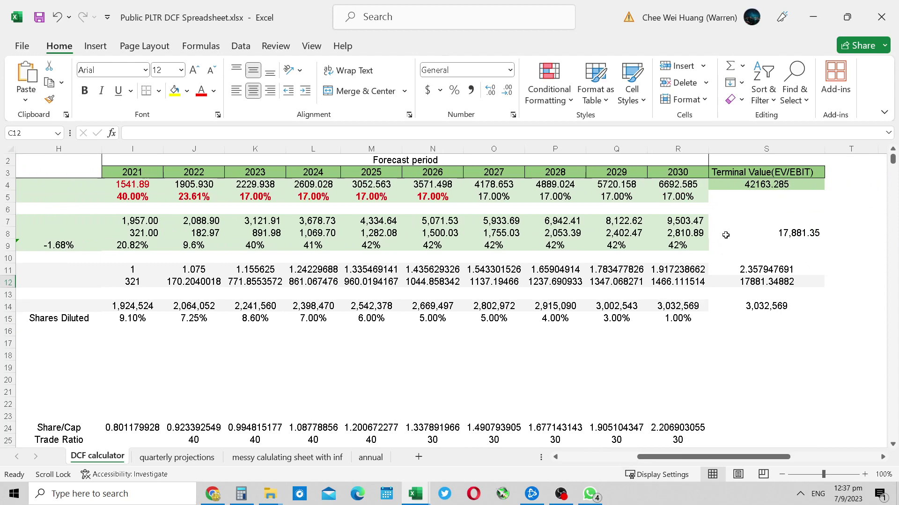
{"action": "left_click_drag", "start_coordinate": [751, 457], "coordinate": [720, 457]}
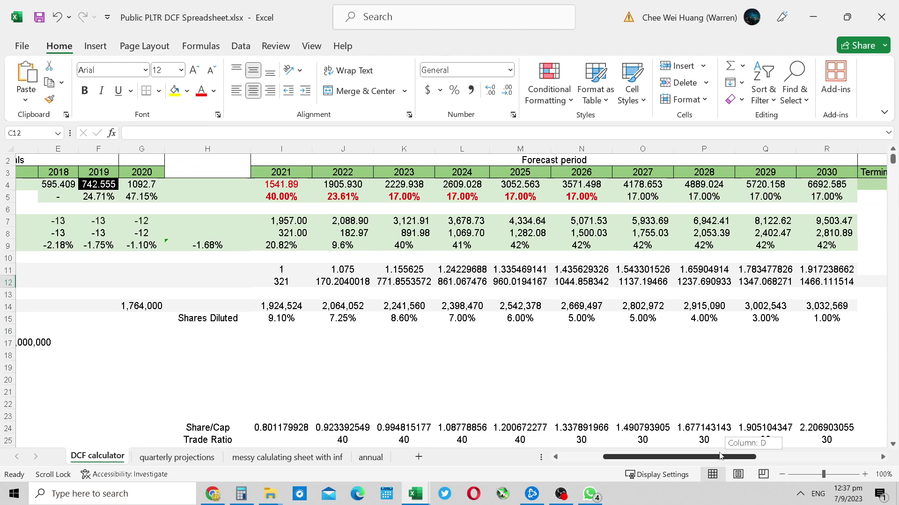
{"action": "left_click_drag", "start_coordinate": [720, 456], "coordinate": [651, 460]}
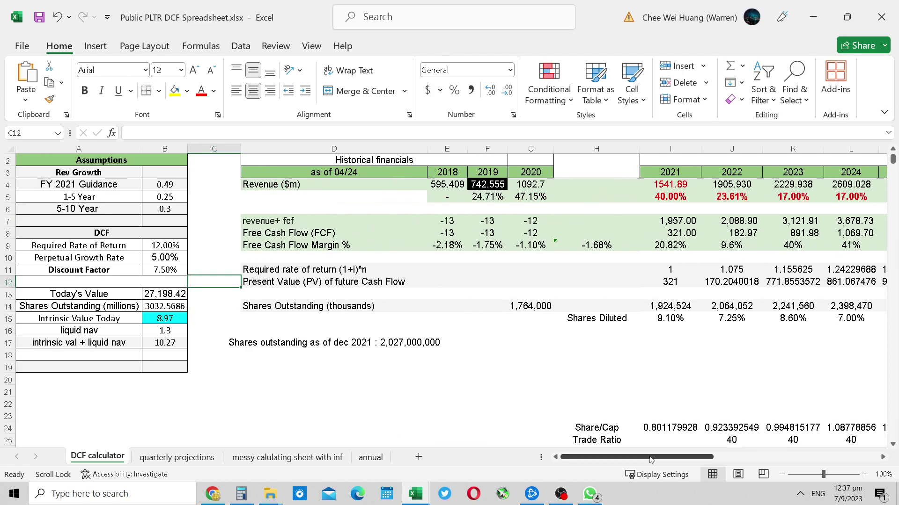
{"action": "left_click", "coordinate": [800, 493]}
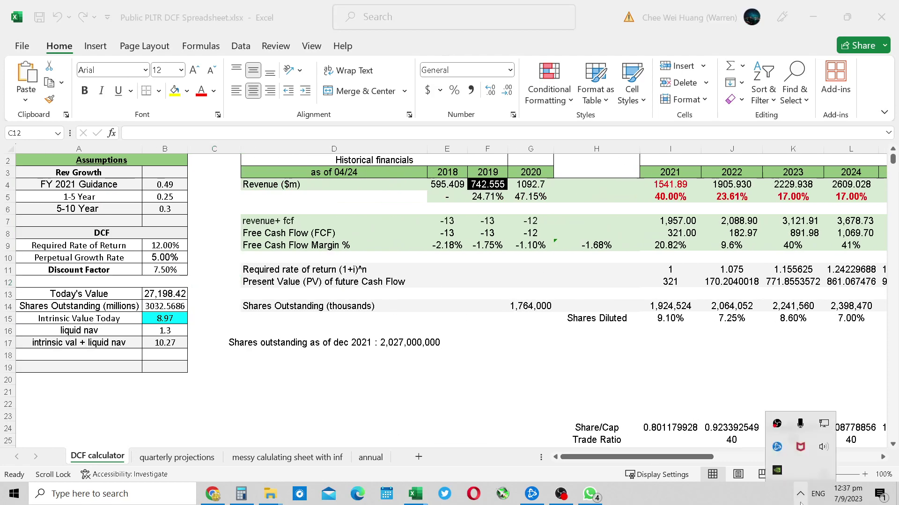